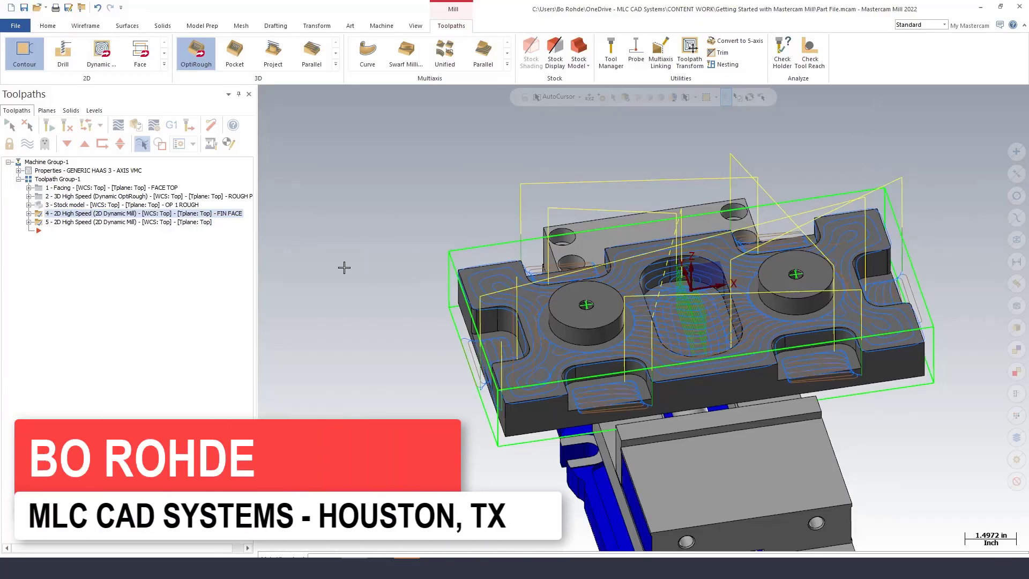
Start a new 2D Contour toolpath from the 2D group on the Toolpaths tab.
click(31, 59)
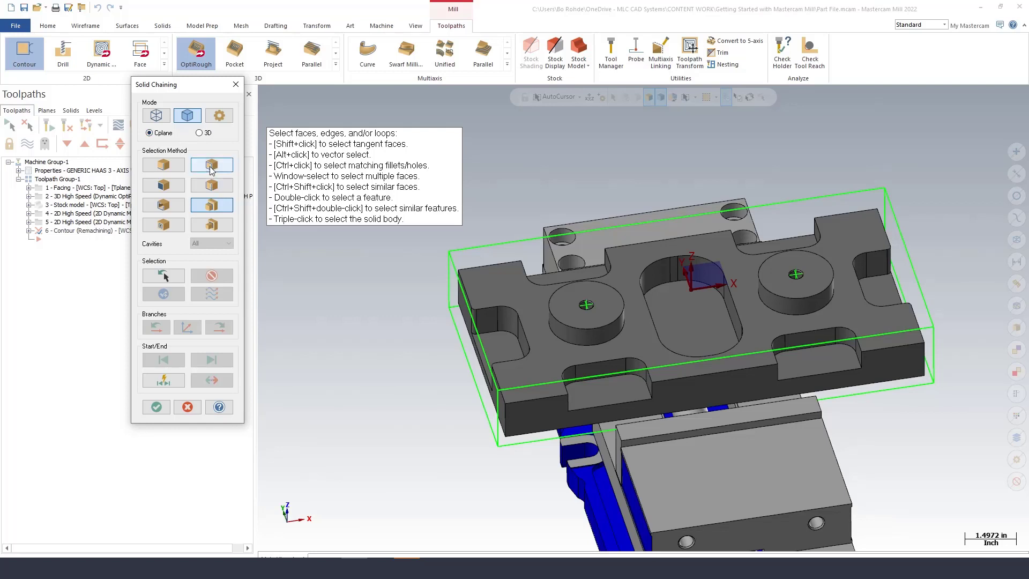
Loop-chain both boss bottom edges with directions reversed, then the central oblong pocket loop.
click(163, 165)
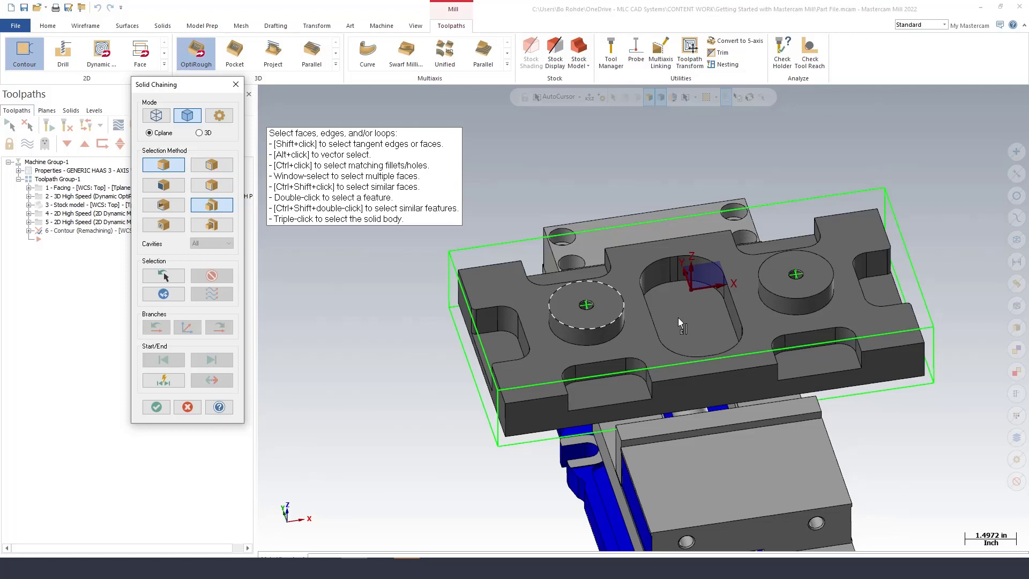
click(552, 335)
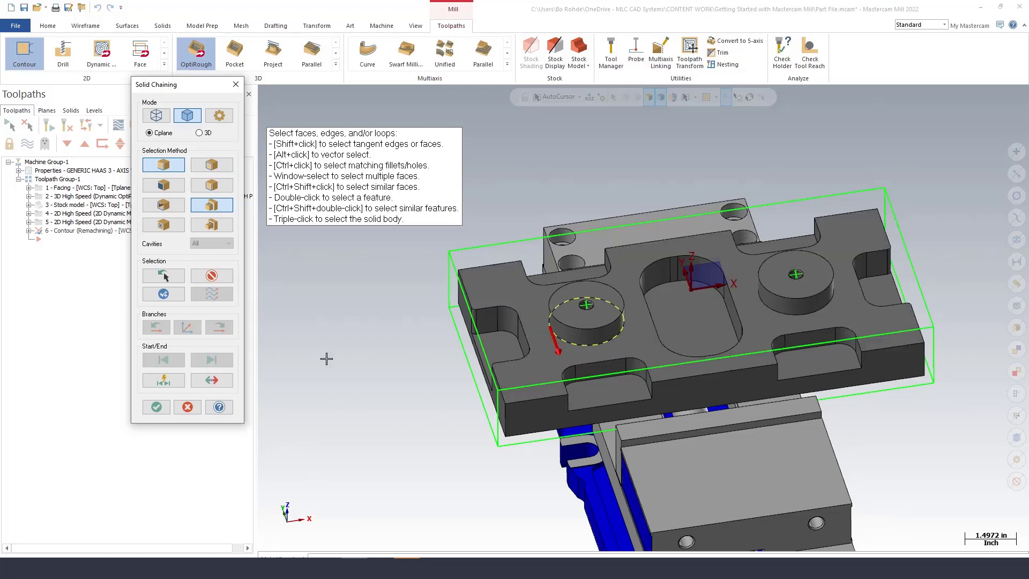
click(213, 381)
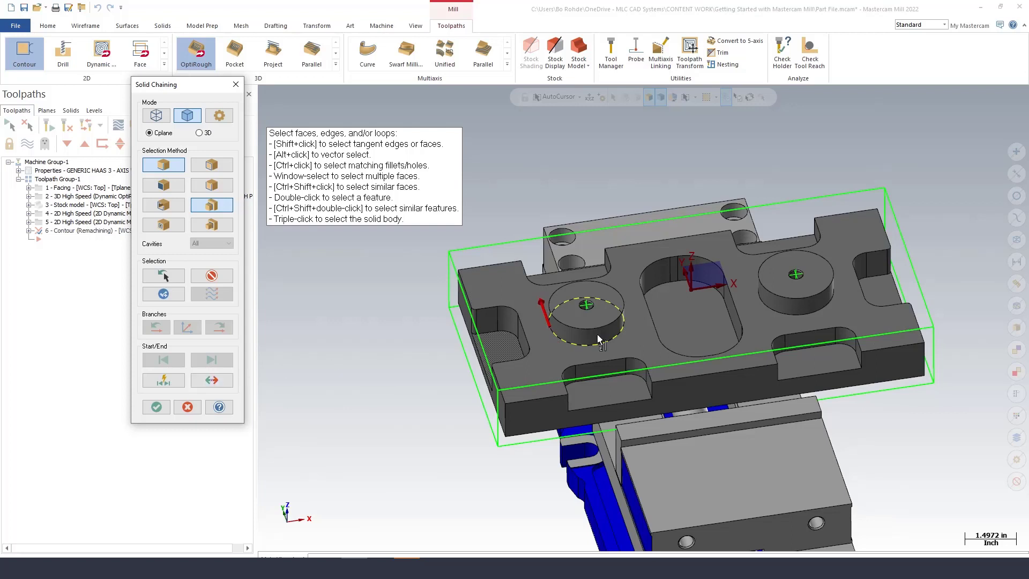
click(760, 304)
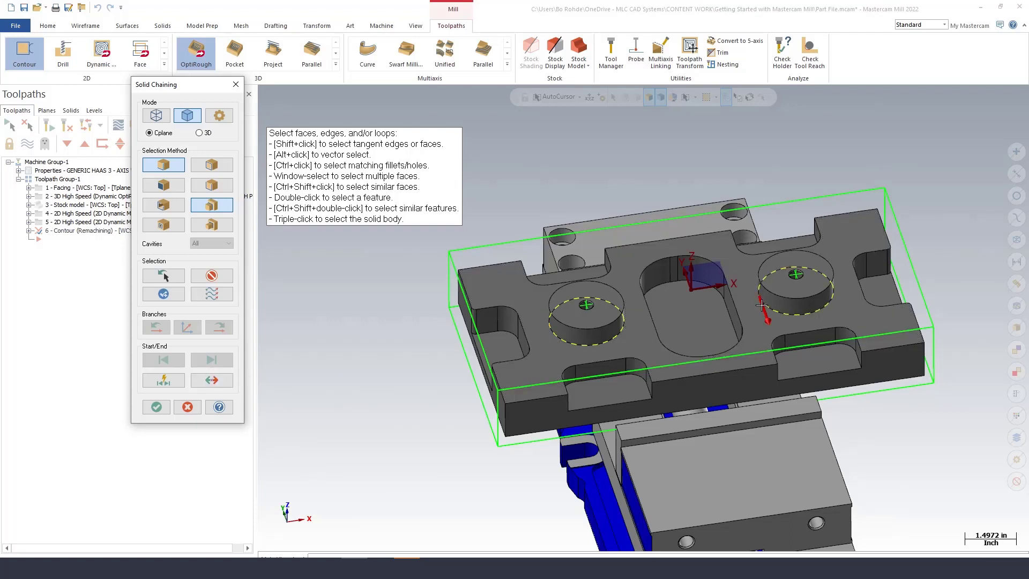
click(224, 383)
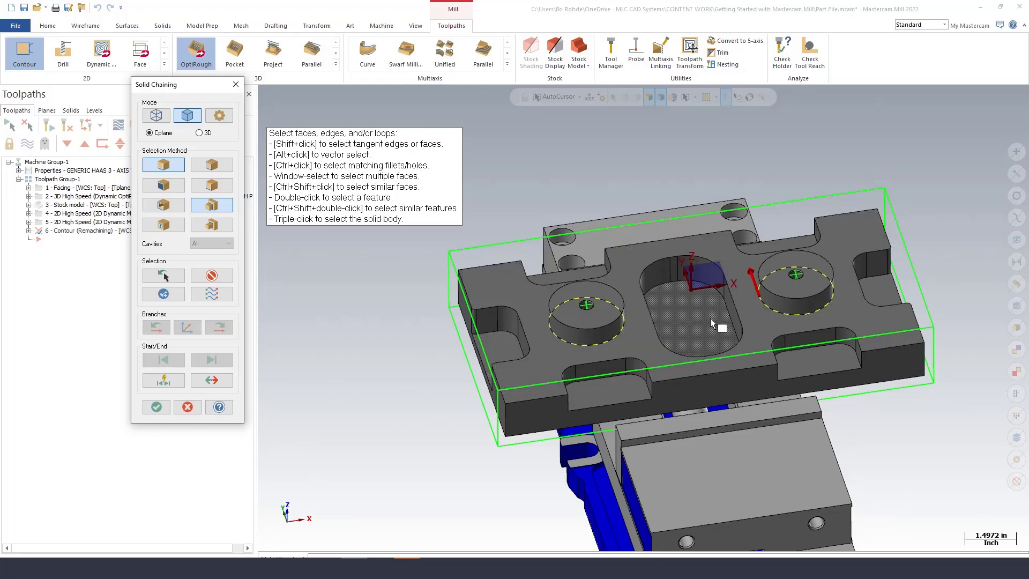
middle_drag(714, 329, 733, 348)
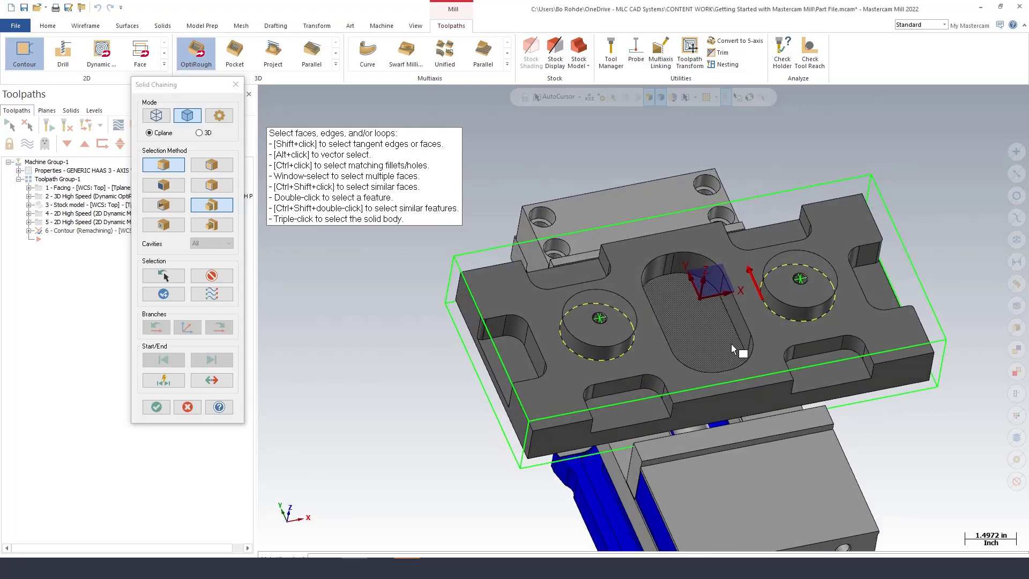
click(742, 349)
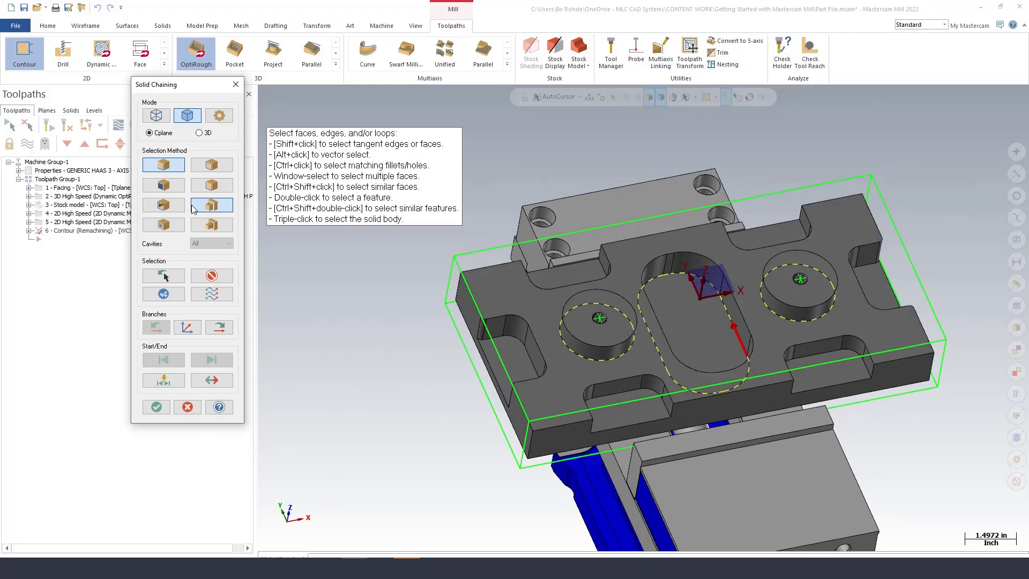
Using Face selection, chain the left slot floor and all five notch floors around the part.
click(163, 170)
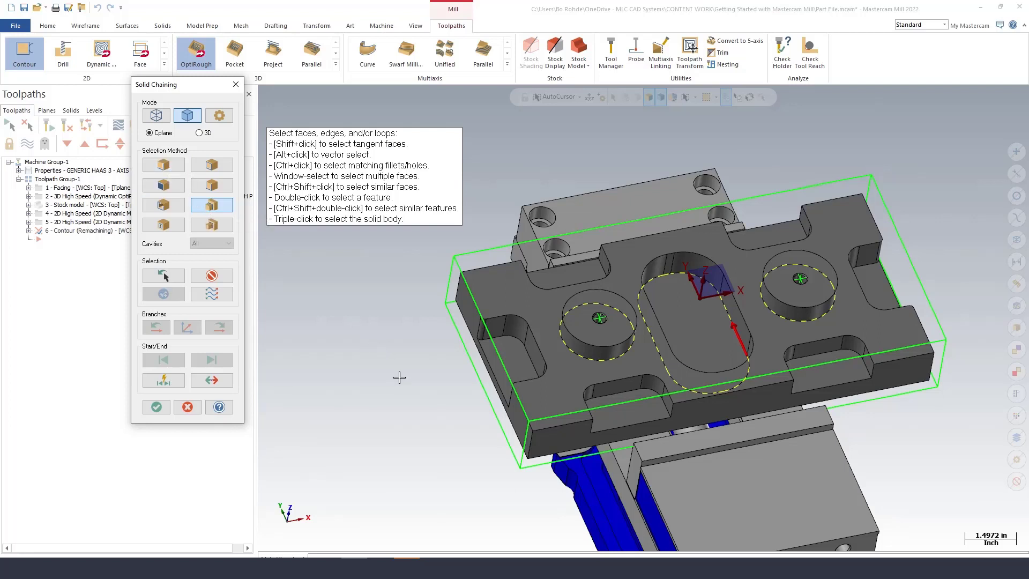
click(501, 386)
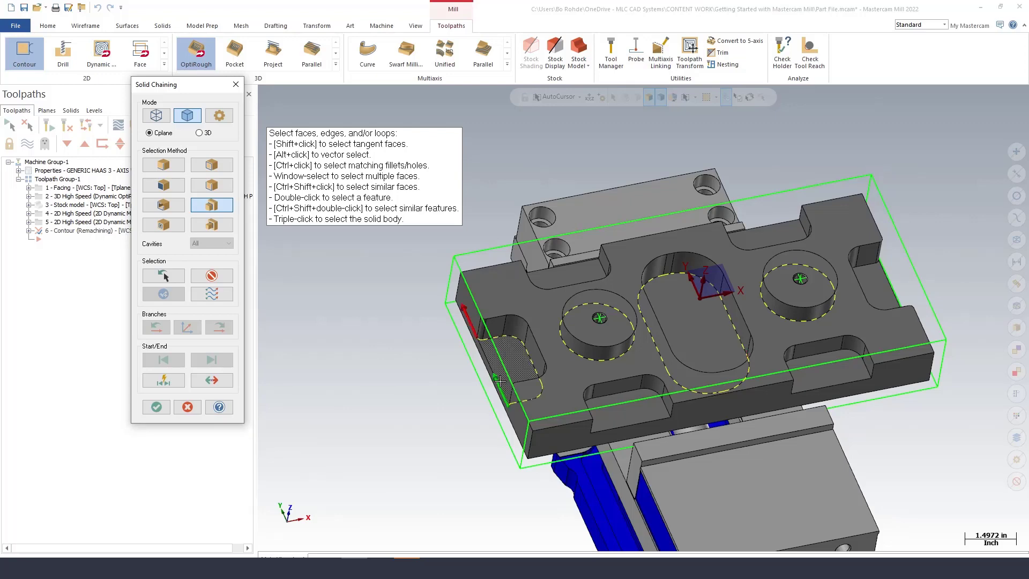
click(535, 275)
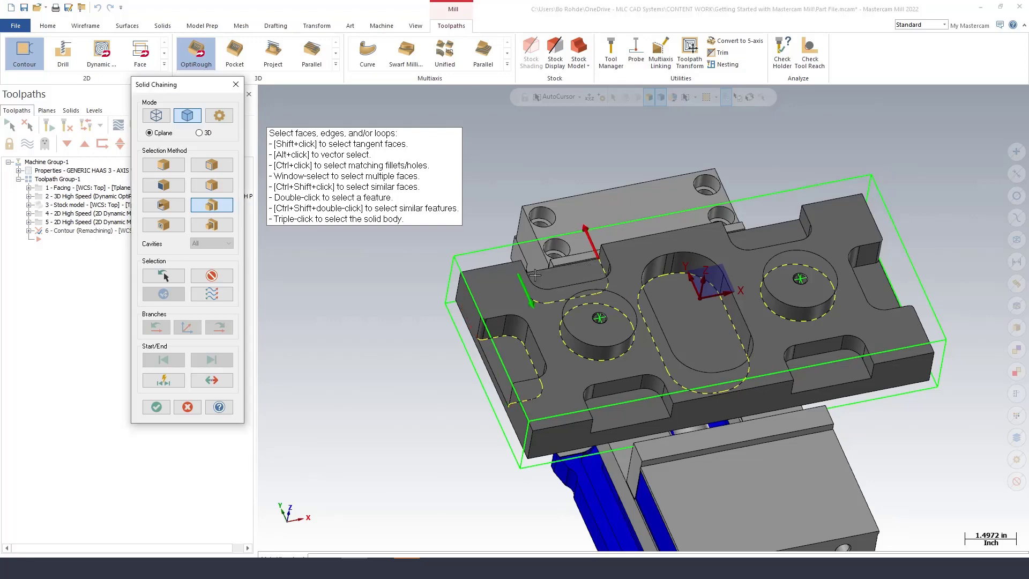
click(748, 245)
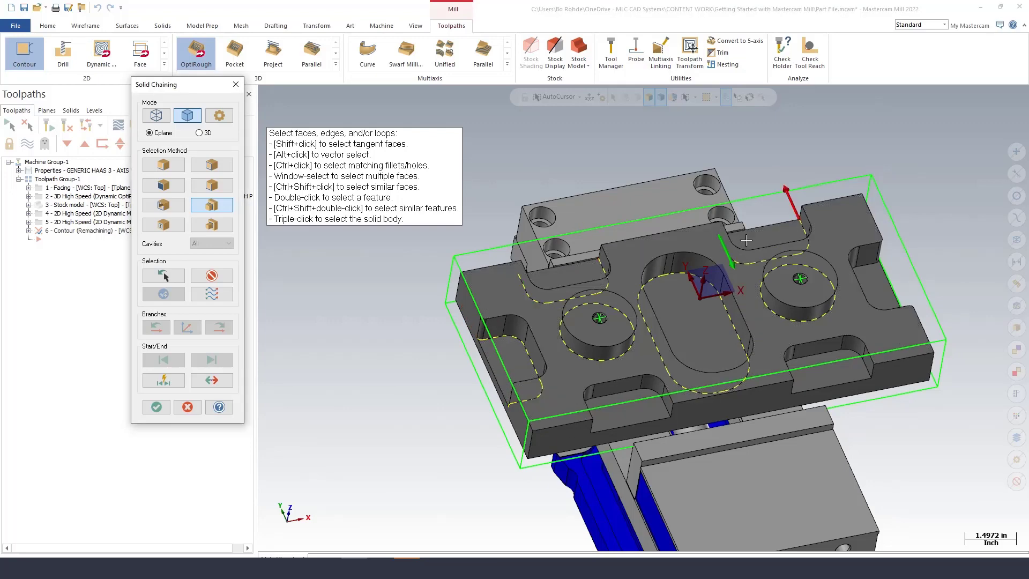
click(872, 276)
click(865, 367)
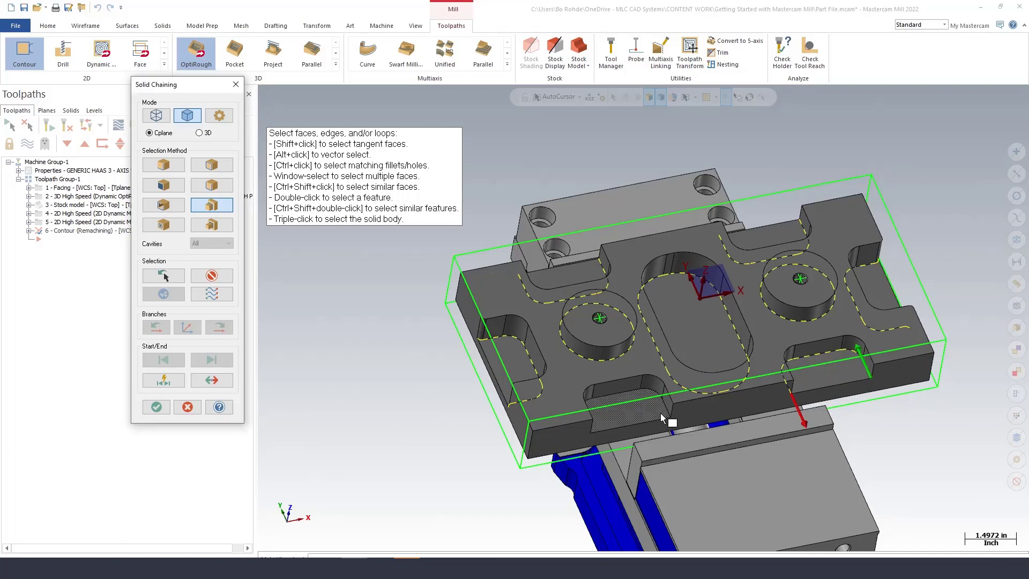
click(663, 419)
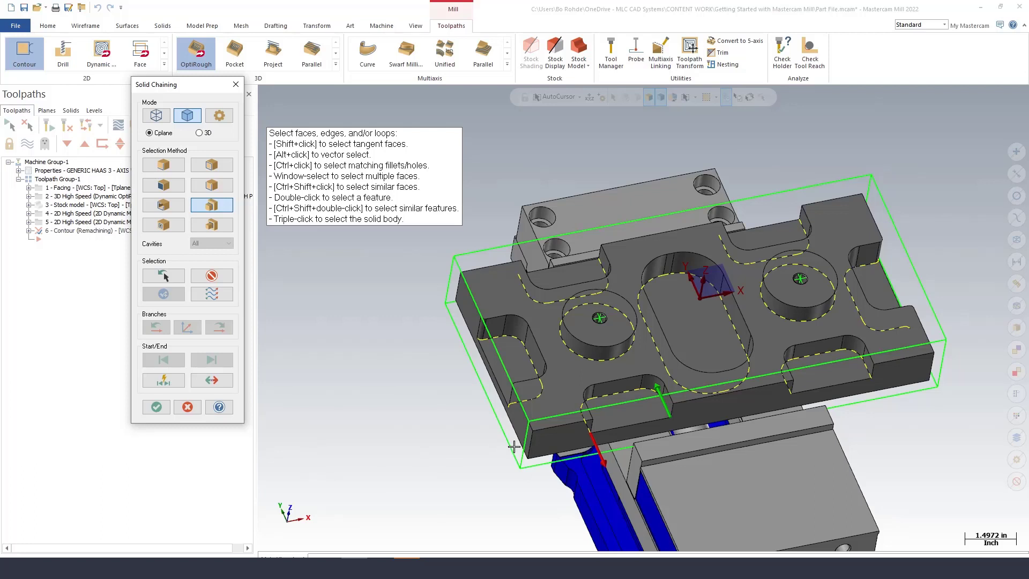
Switch back to Loop selection and chain the part's outer bottom edge.
click(206, 168)
click(515, 441)
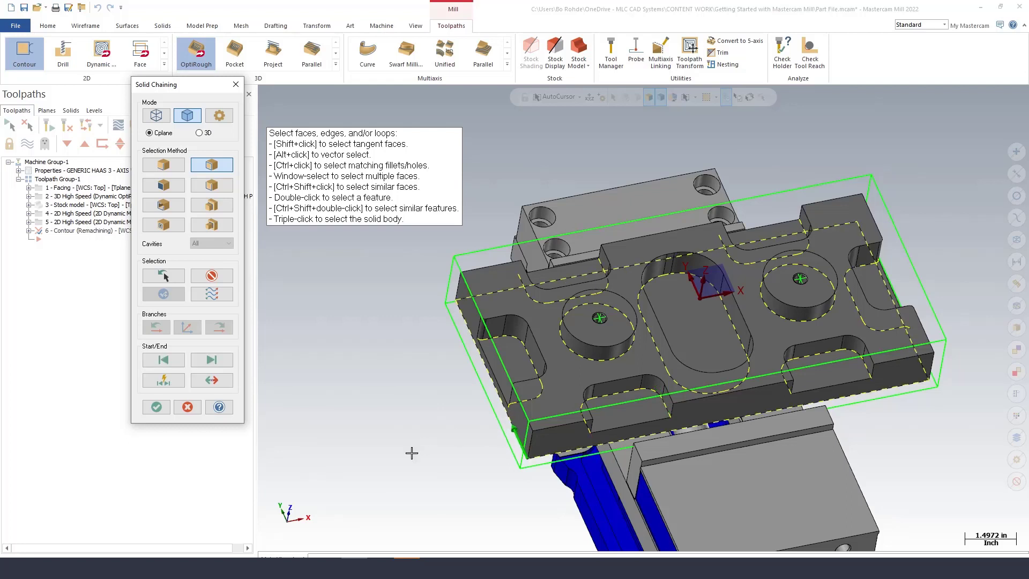
Accept the chains and replace the CLEAN CORNERS comment with FINISH PASSES.
click(156, 407)
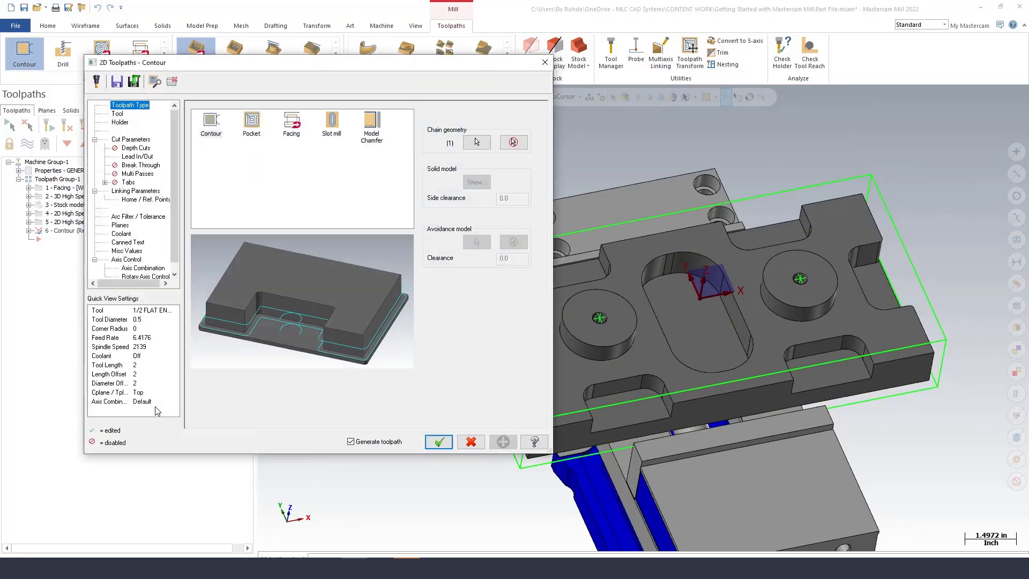
click(118, 114)
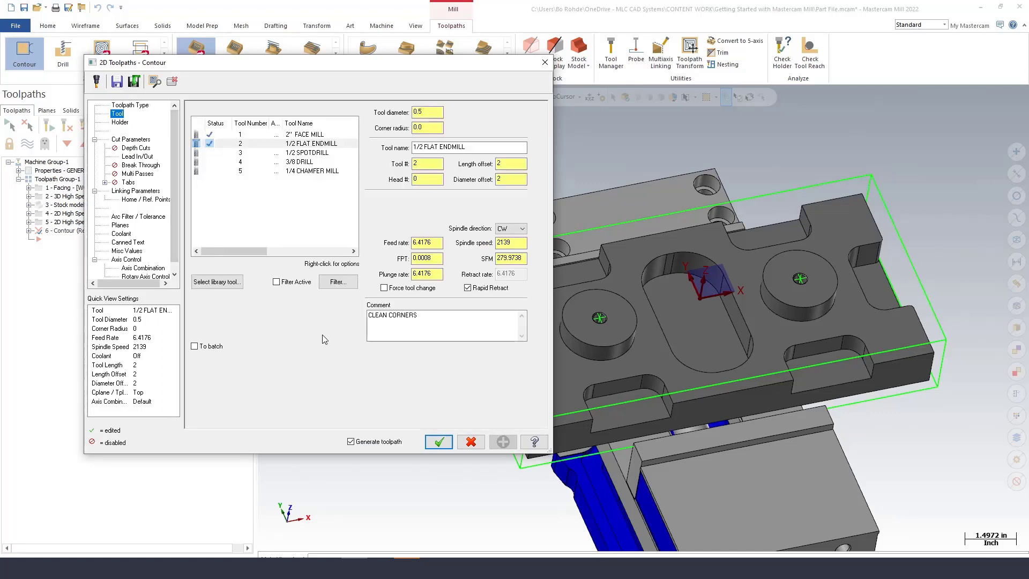
click(418, 317)
drag(418, 317, 354, 319)
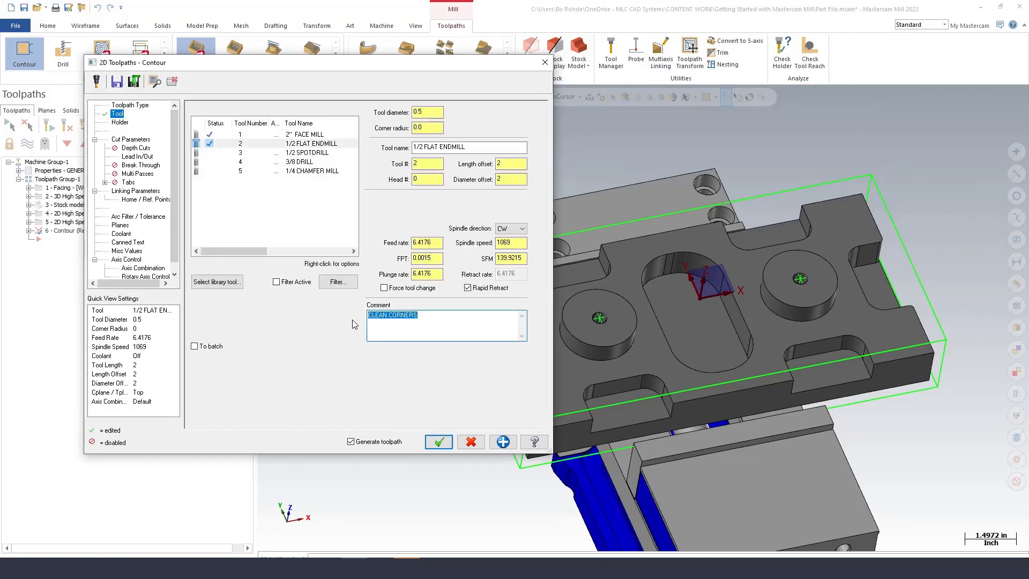
text(FINISH PASSES)
On Cut Parameters, change the contour type from Remachining to 2D.
click(131, 139)
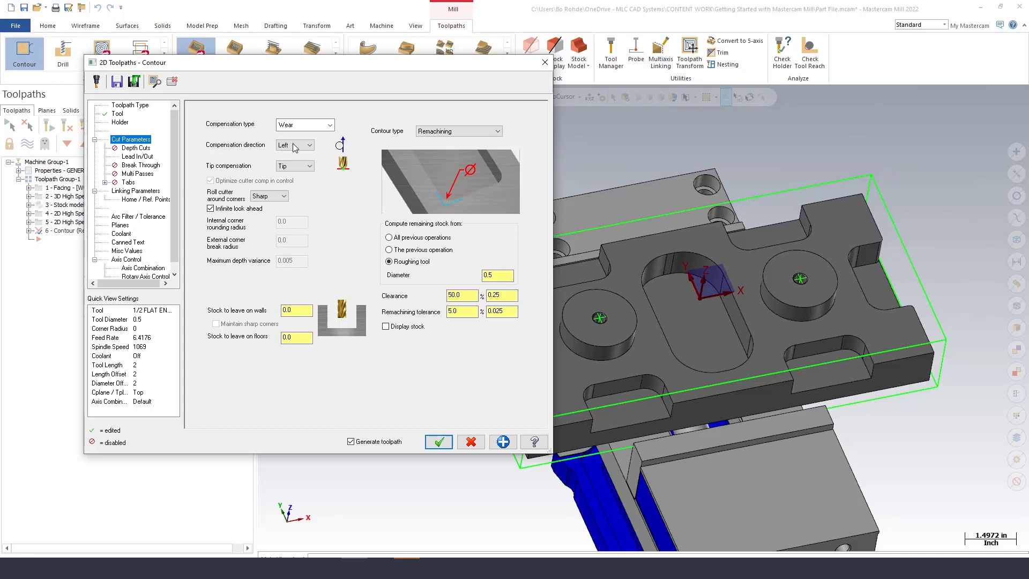
click(298, 146)
click(268, 196)
click(458, 132)
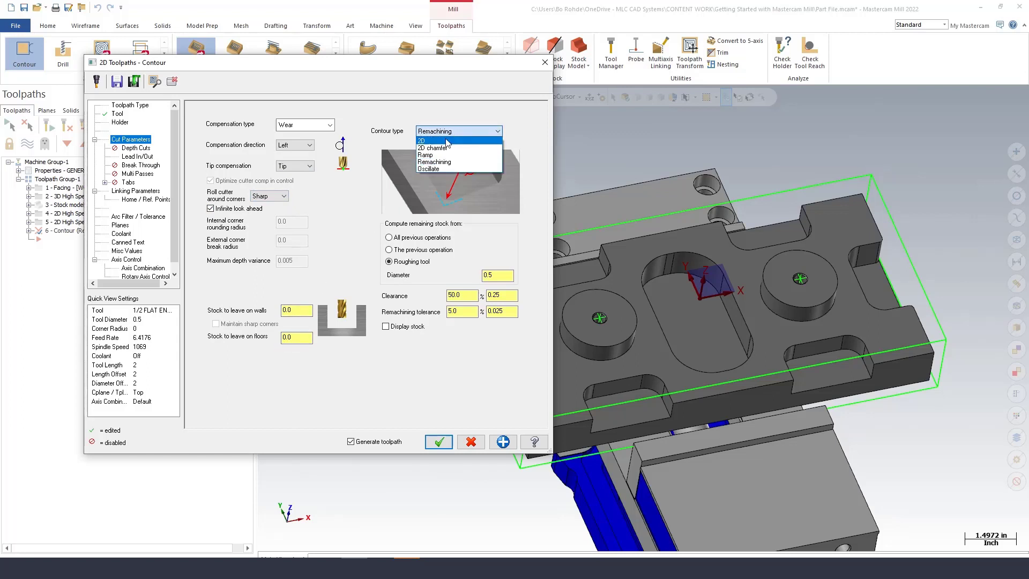
click(440, 140)
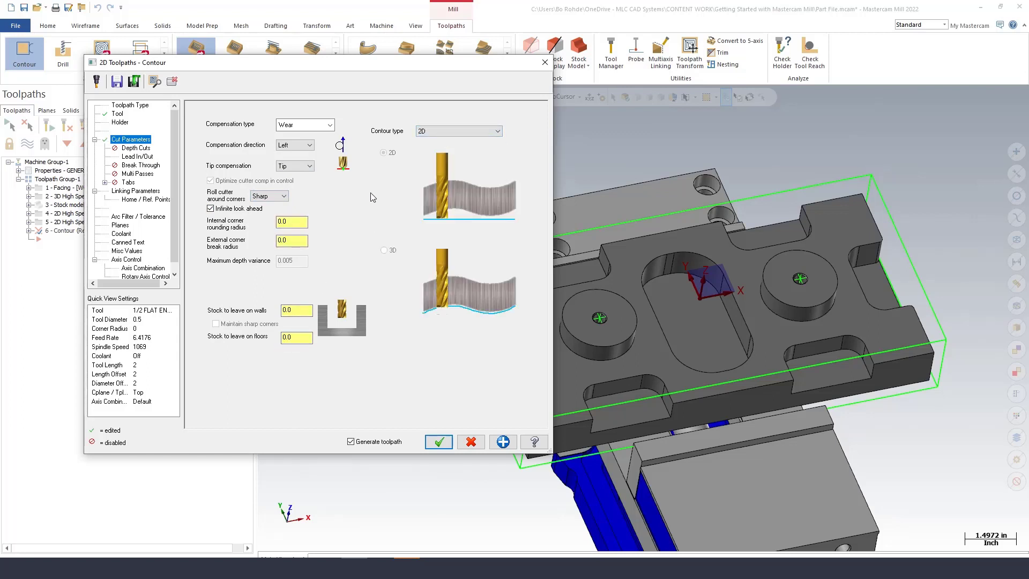
Give entry and exit 25% tangent lines and 15% arcs by copying entry settings to exit.
click(143, 158)
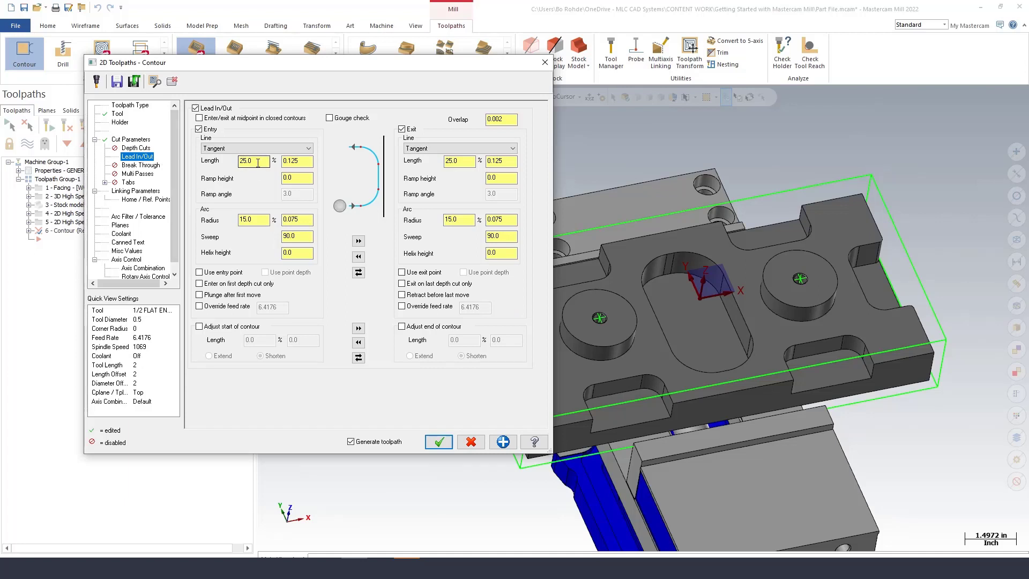
double_click(242, 162)
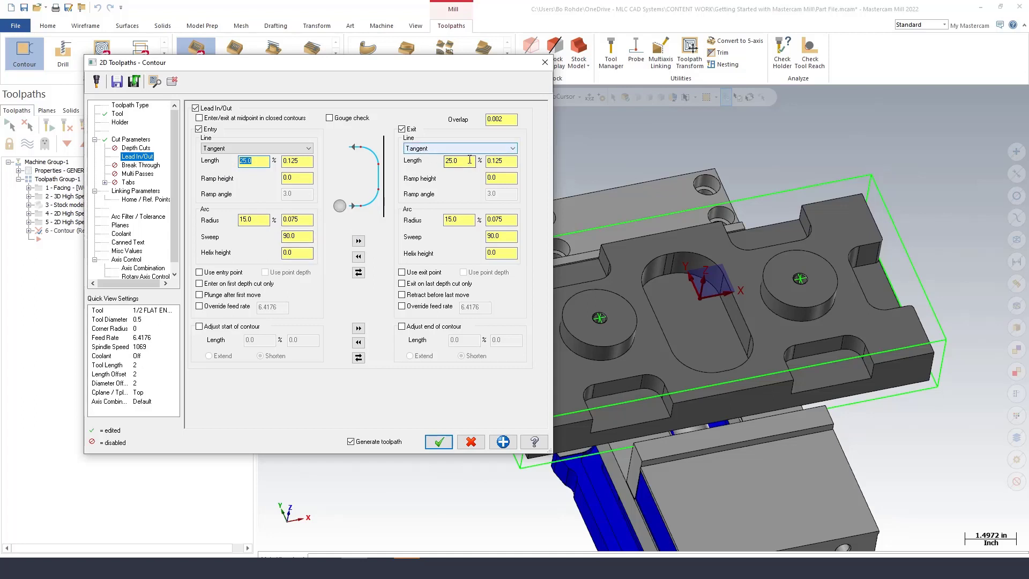
click(358, 241)
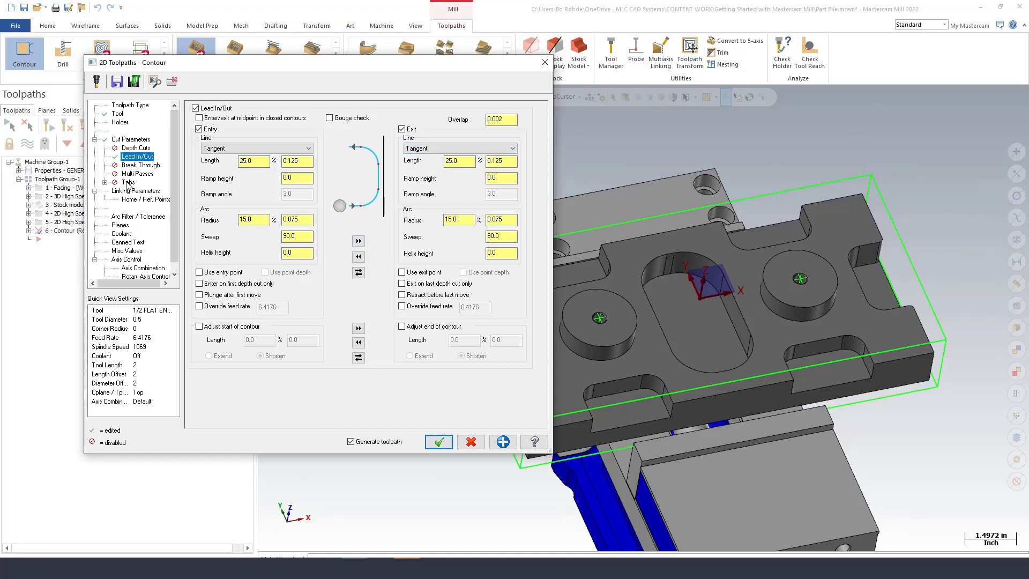
click(141, 191)
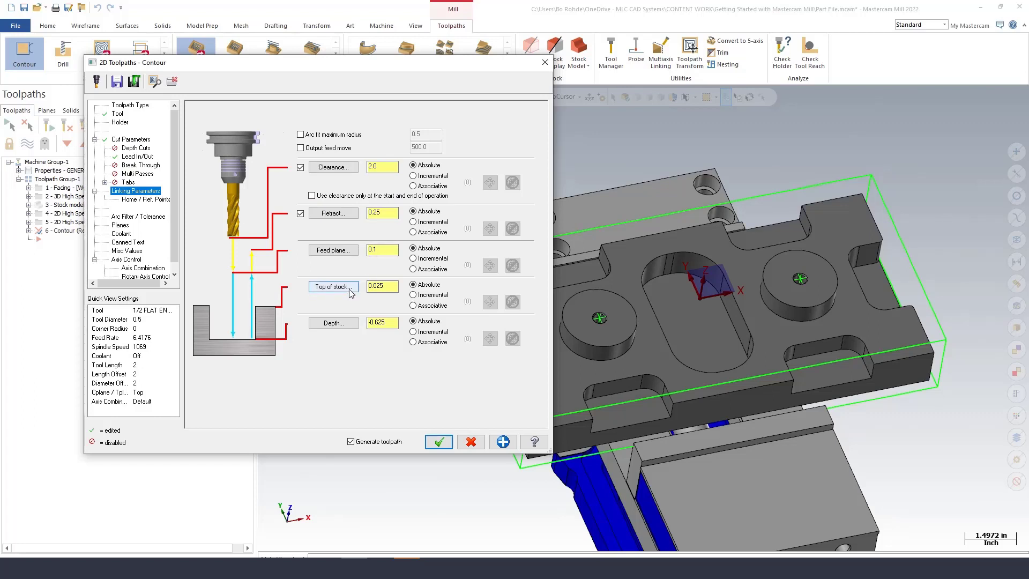
Take top of stock from the left boss edge, set incremental depth 0.0, and generate the toolpath.
double_click(377, 288)
click(334, 287)
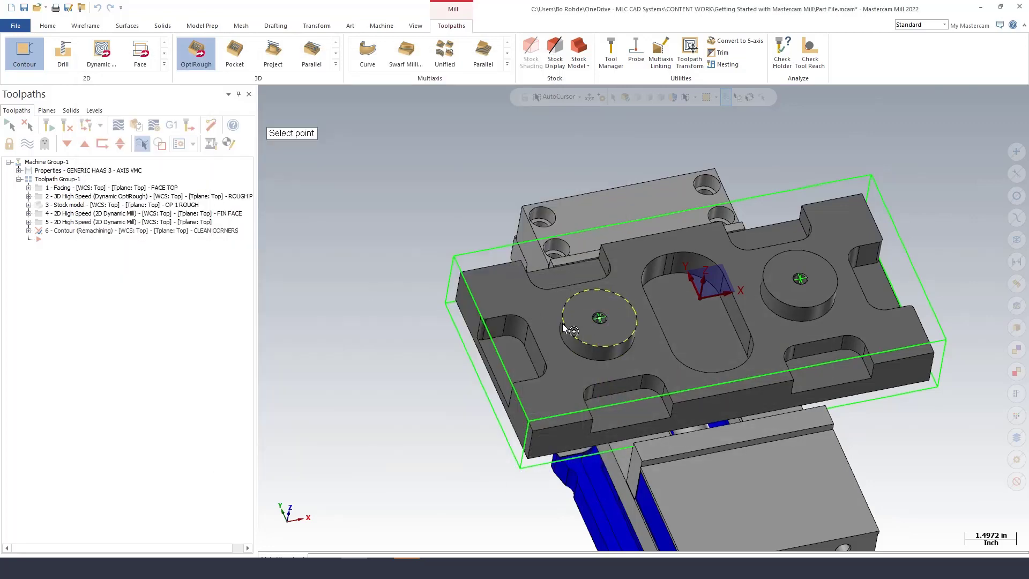
click(561, 326)
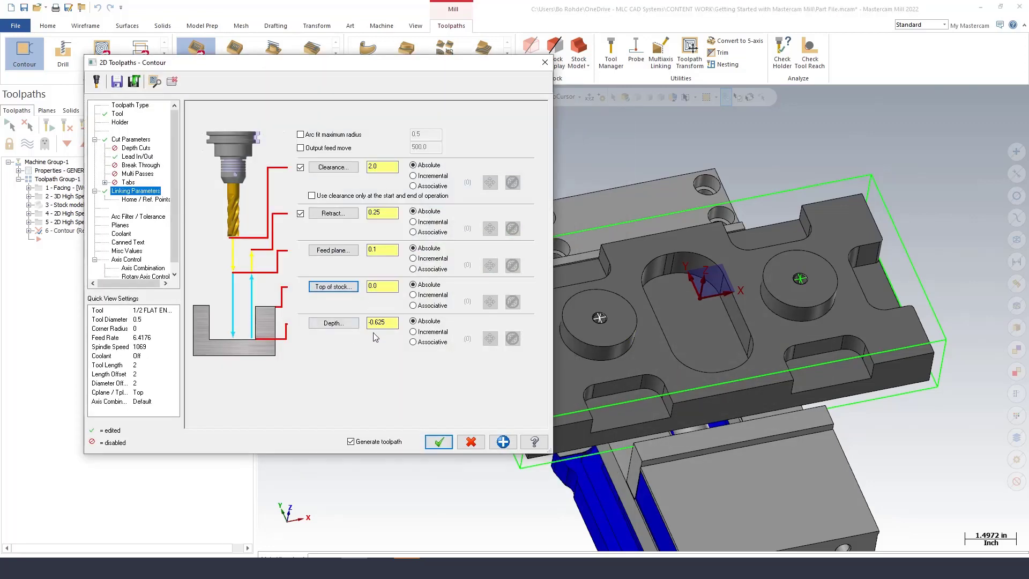
click(412, 332)
click(382, 323)
click(439, 442)
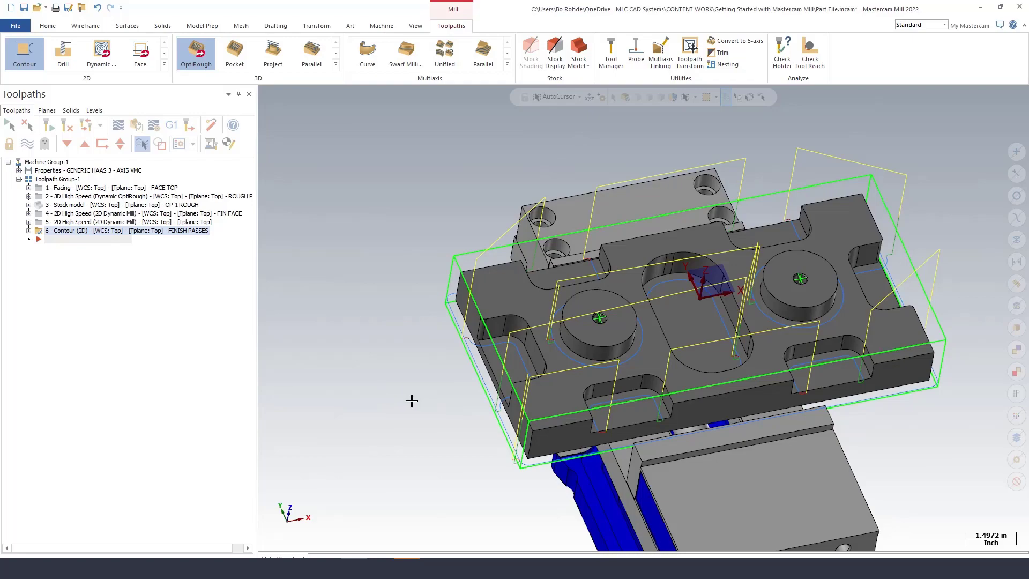
mouse_move(412, 401)
middle_down()
mouse_move(363, 375)
mouse_move(446, 409)
mouse_move(419, 395)
mouse_move(402, 402)
middle_up()
scroll(380, 284, down, 1)
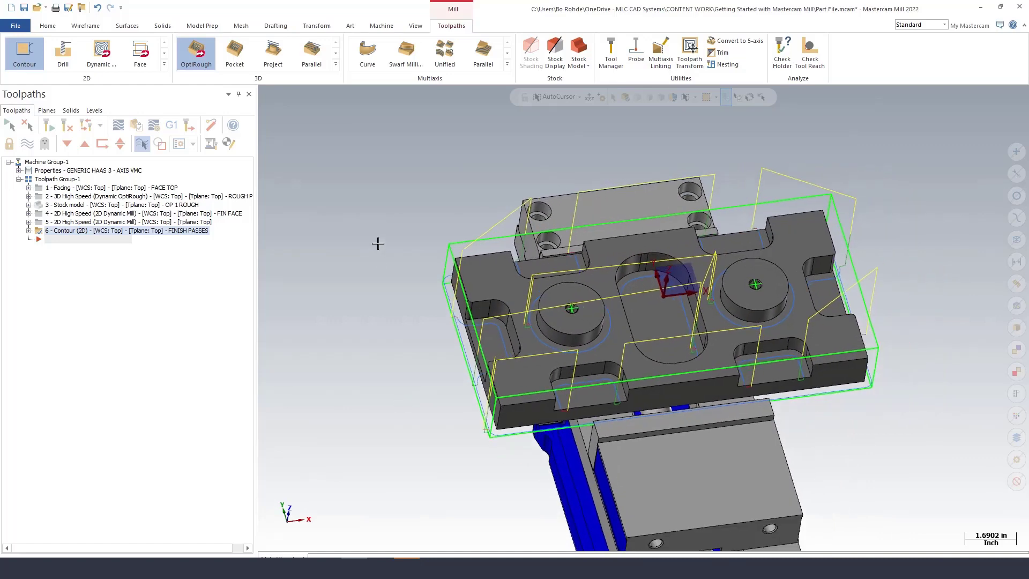
scroll(378, 243, down, 1)
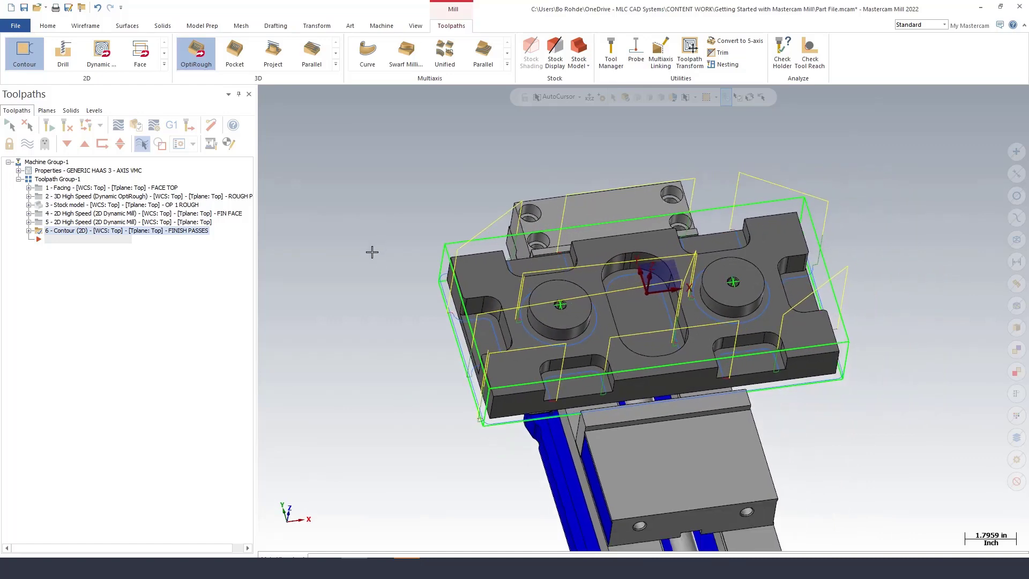